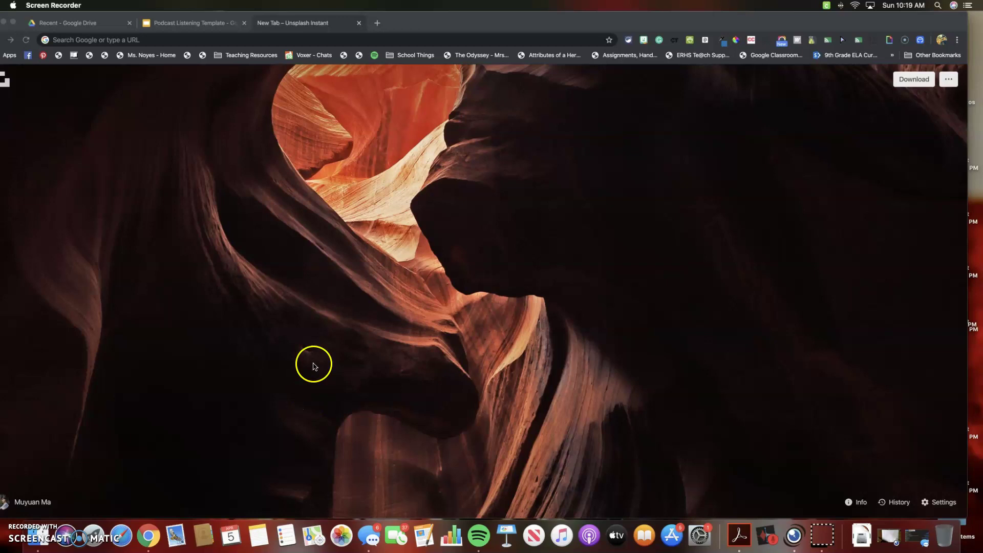
- Search the web for "chrome extensions" and open the Chrome Web Store's Extensions page from the results
left_click(270, 40)
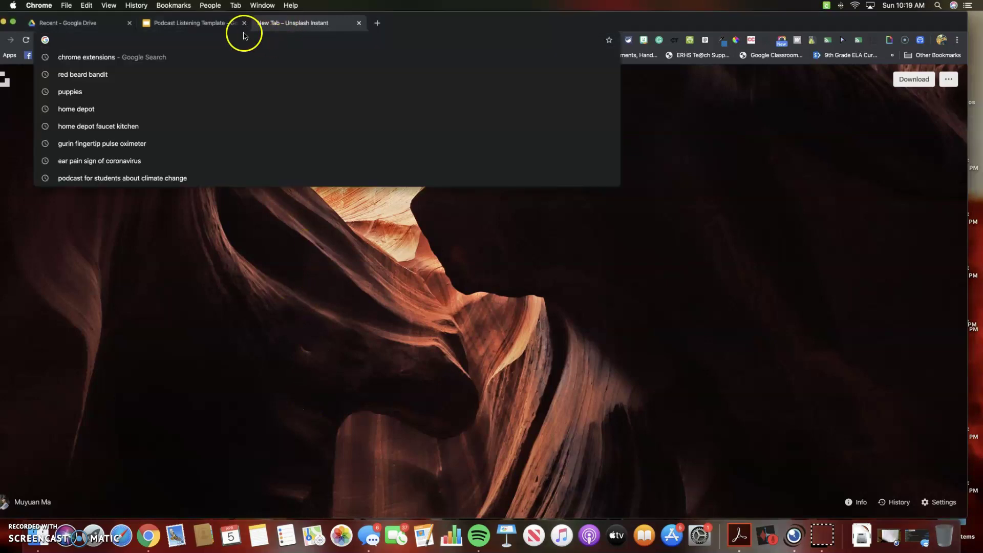
type("chrome")
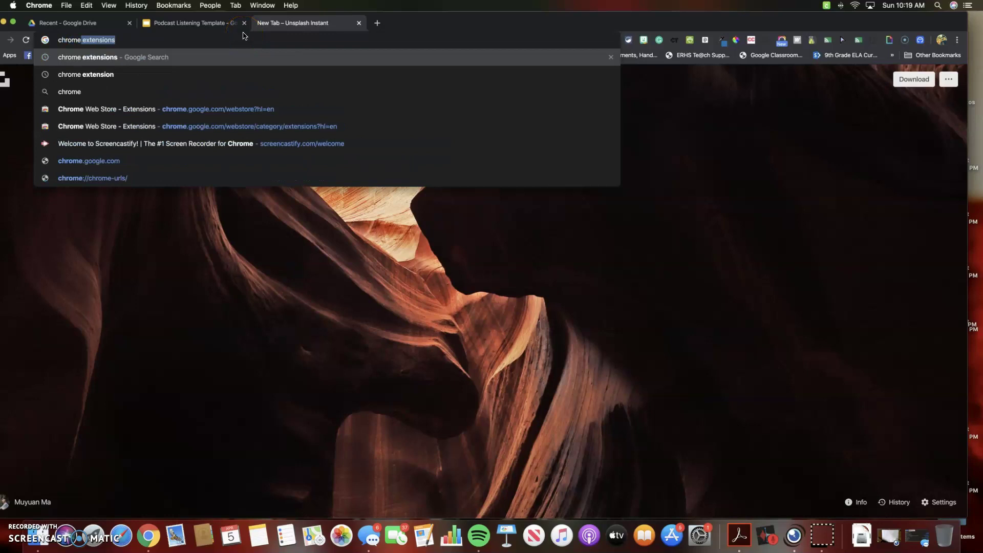
type(" extensuon")
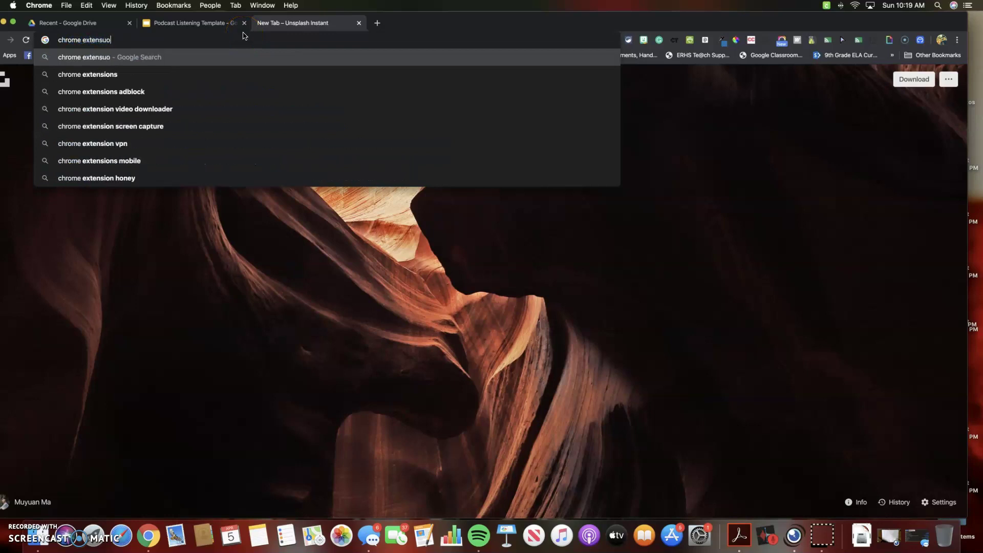
key("BackSpace")
key("BackSpace")
type("ions")
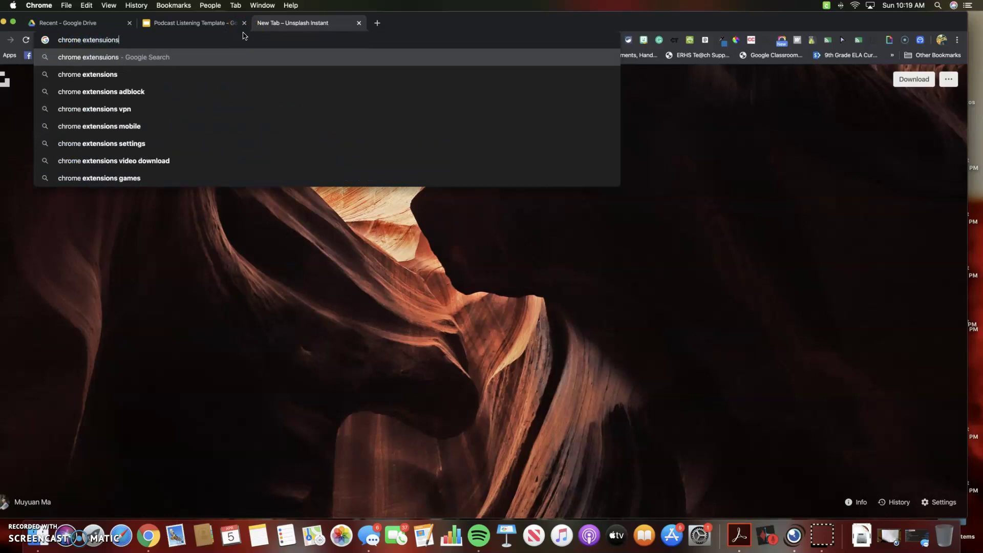
key("BackSpace")
key("BackSpace")
key("BackSpace")
key("BackSpace")
type("ions")
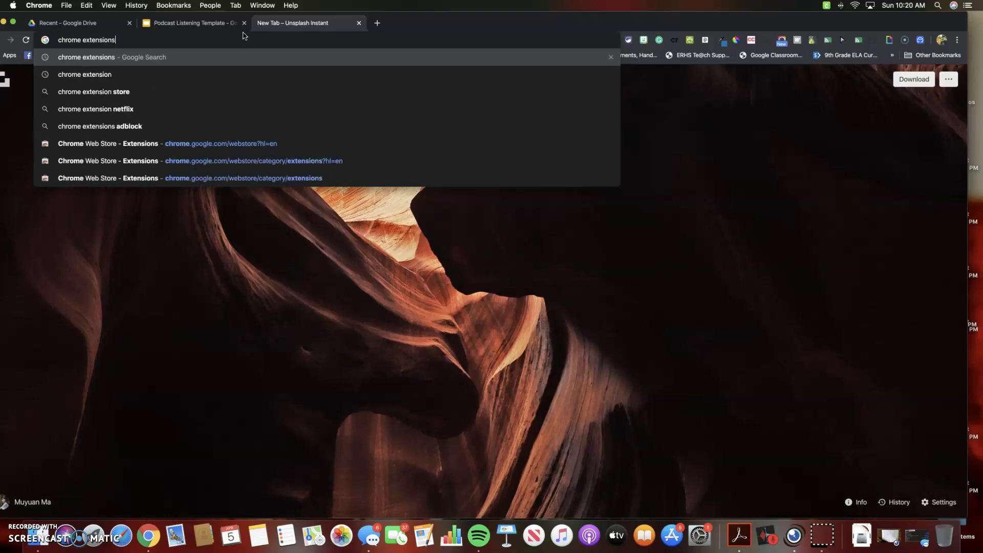
key("Return")
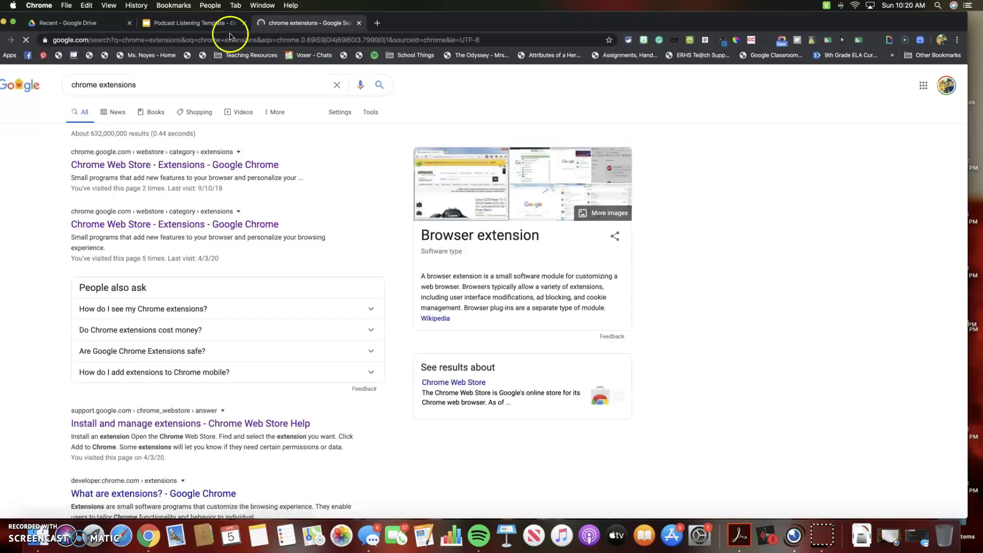
left_click(144, 167)
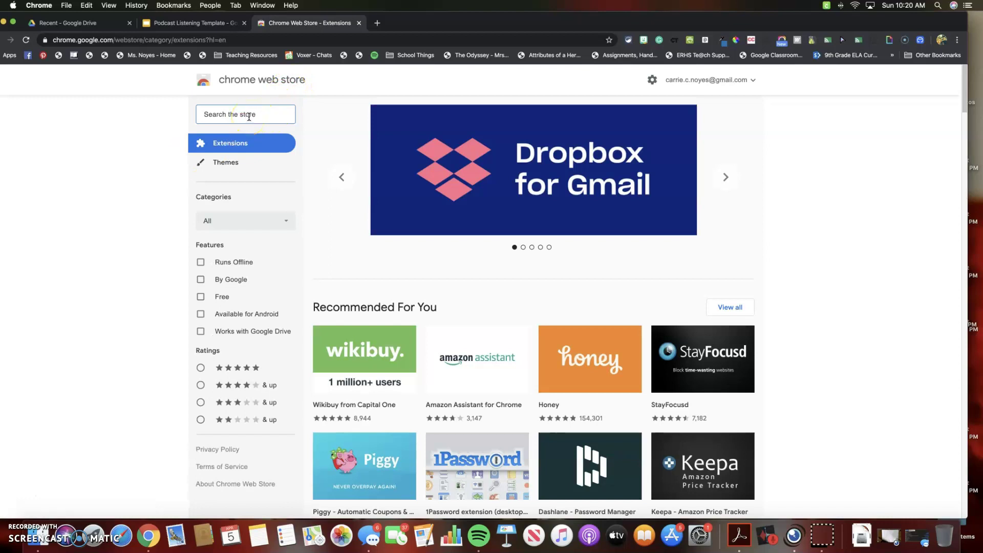
- Search the Chrome Web Store for "screencastify" and add the Screencastify - Screen Video Recorder extension to Chrome
type("screencastify")
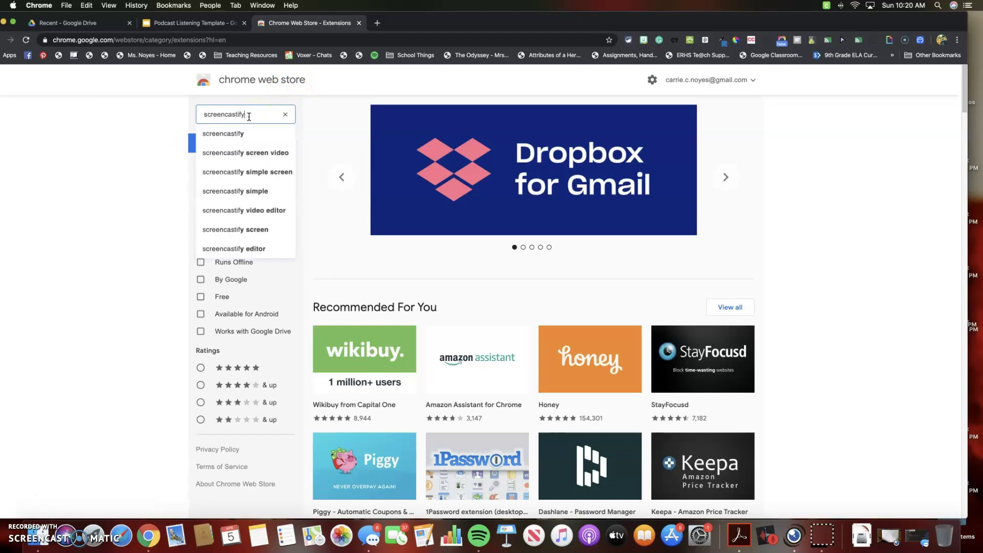
key("Return")
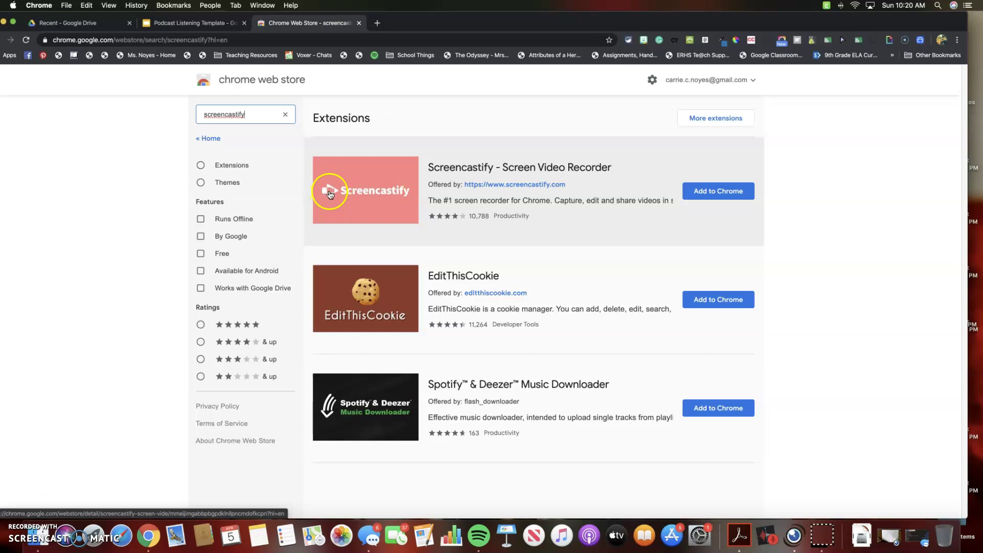
left_click(727, 192)
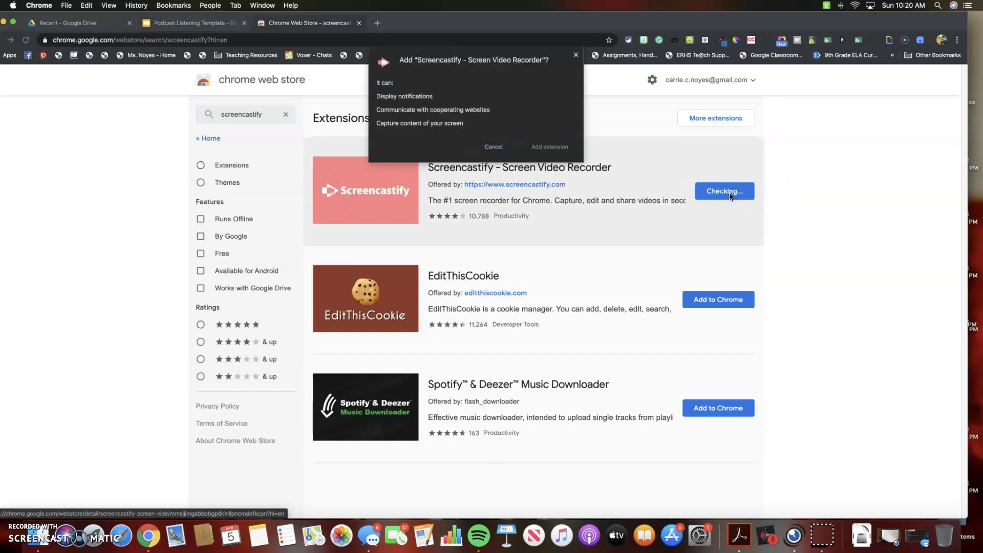
left_click(547, 147)
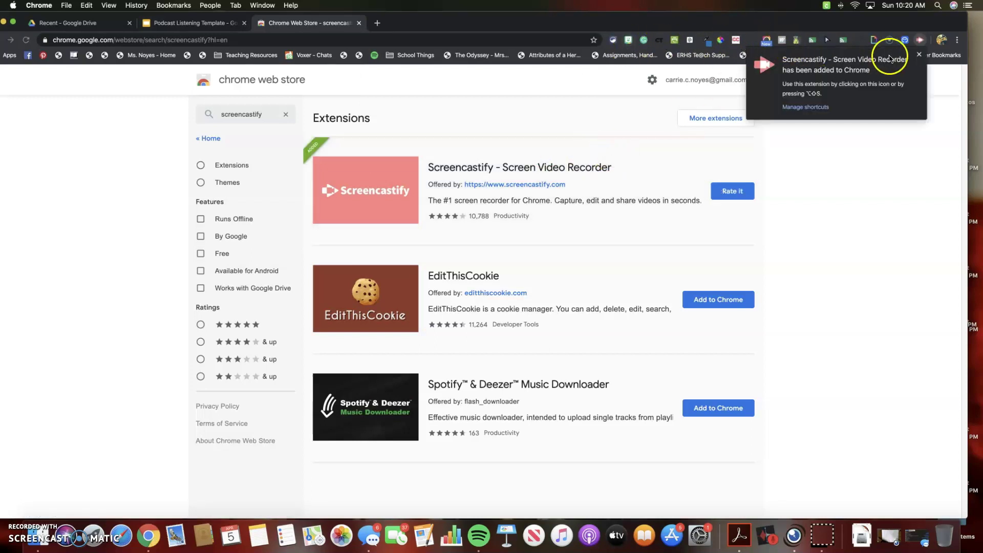
left_click(919, 55)
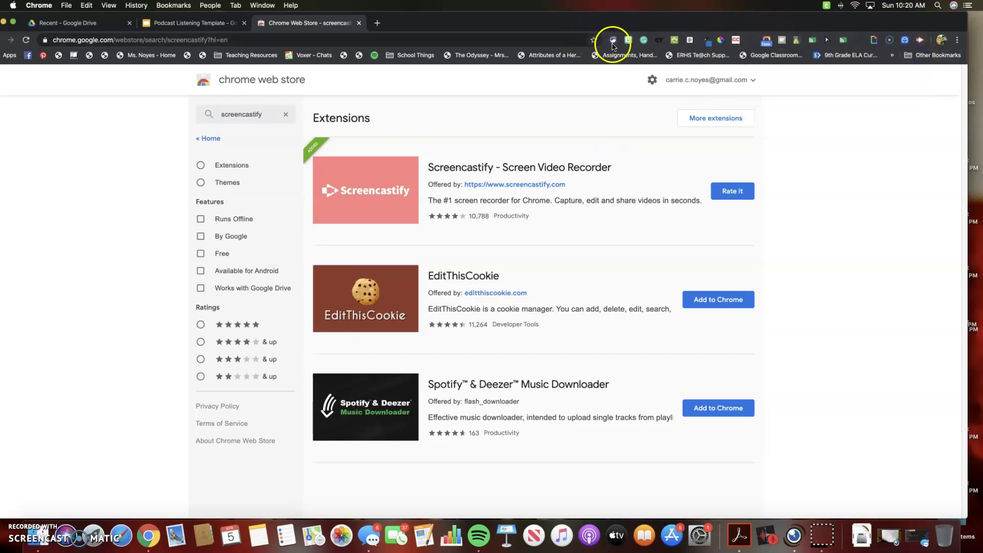
- Start the Screencastify setup and sign in with Google, keeping automatic saving of videos to Google Drive enabled
left_click(921, 41)
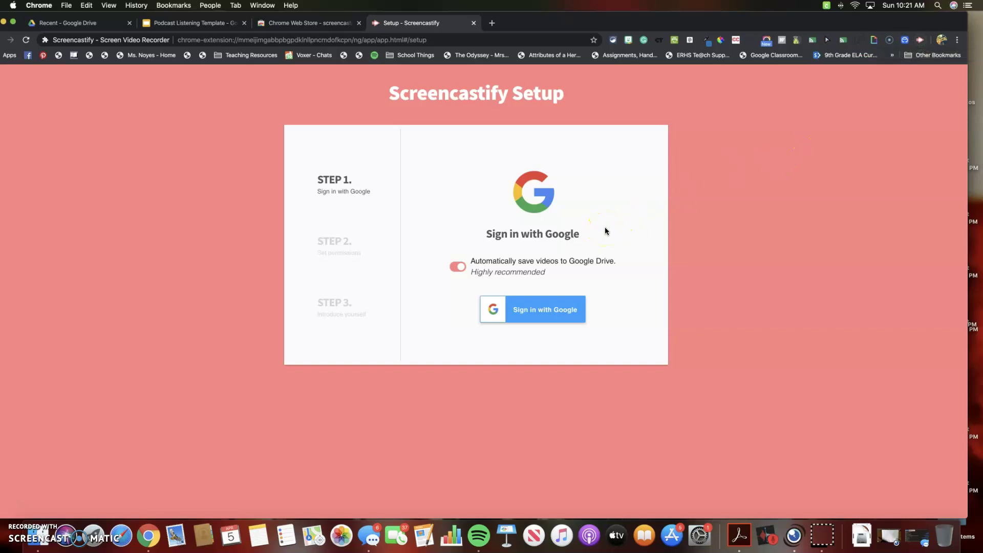
left_click(546, 319)
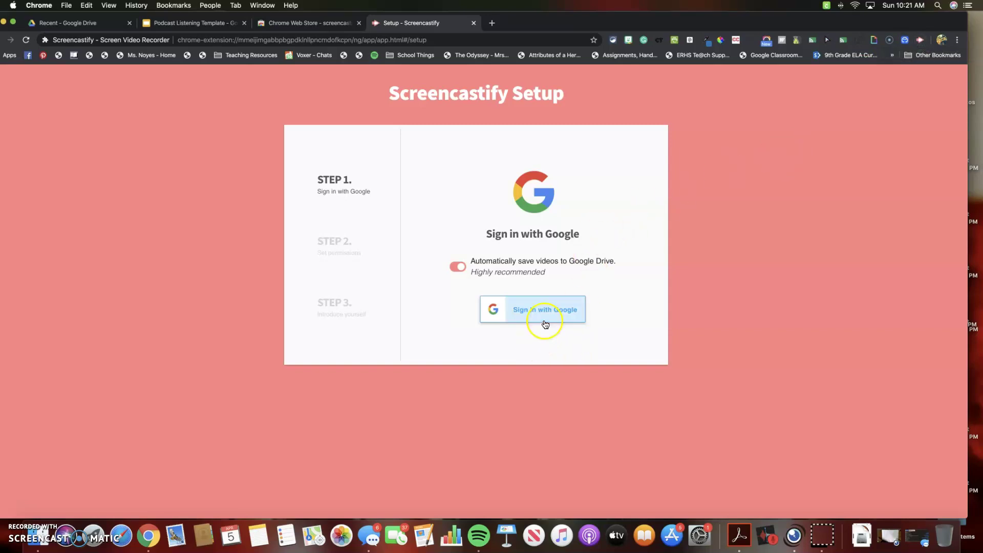
left_click(554, 318)
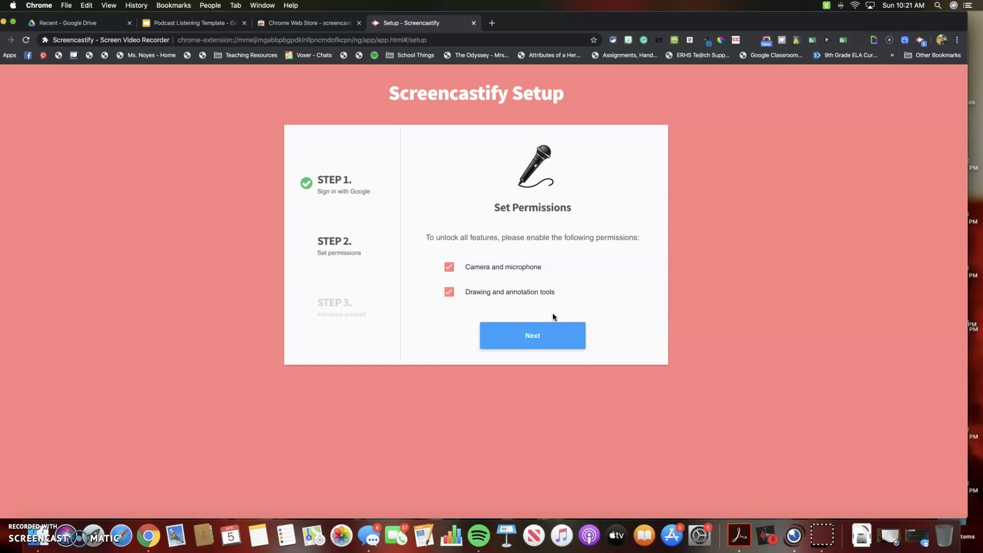
- Grant Screencastify the camera and microphone permission and the drawing and annotation tools permission to finish its setup
left_click(544, 334)
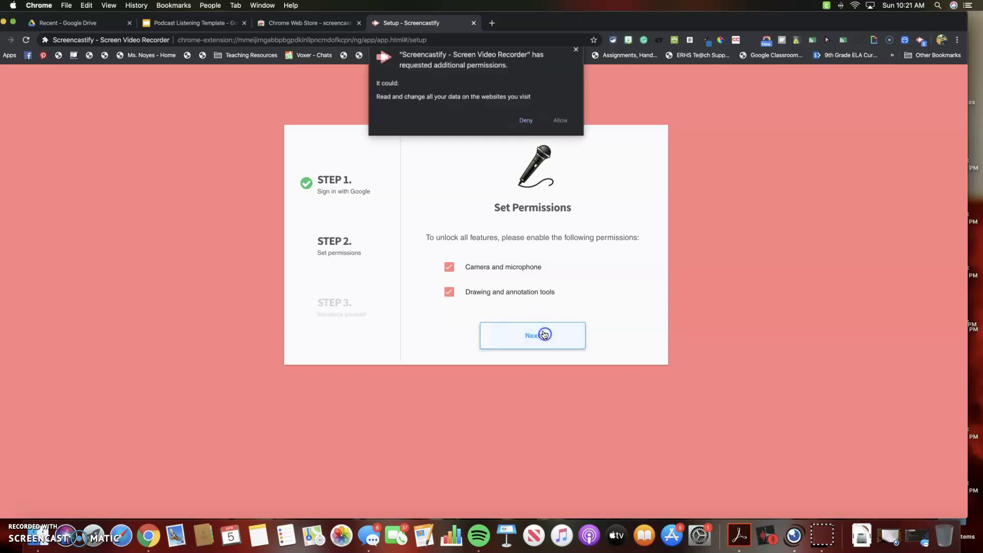
left_click(560, 126)
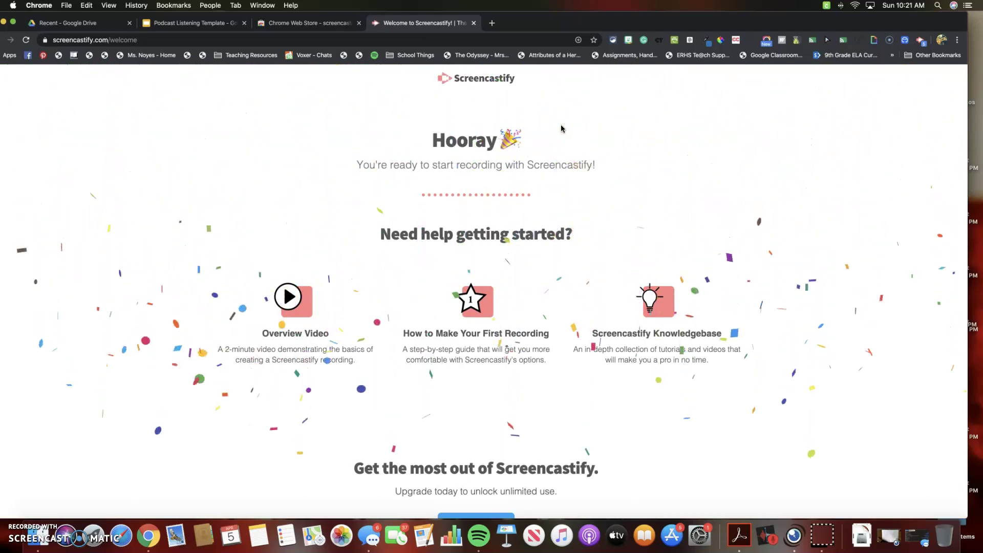
left_click(561, 126)
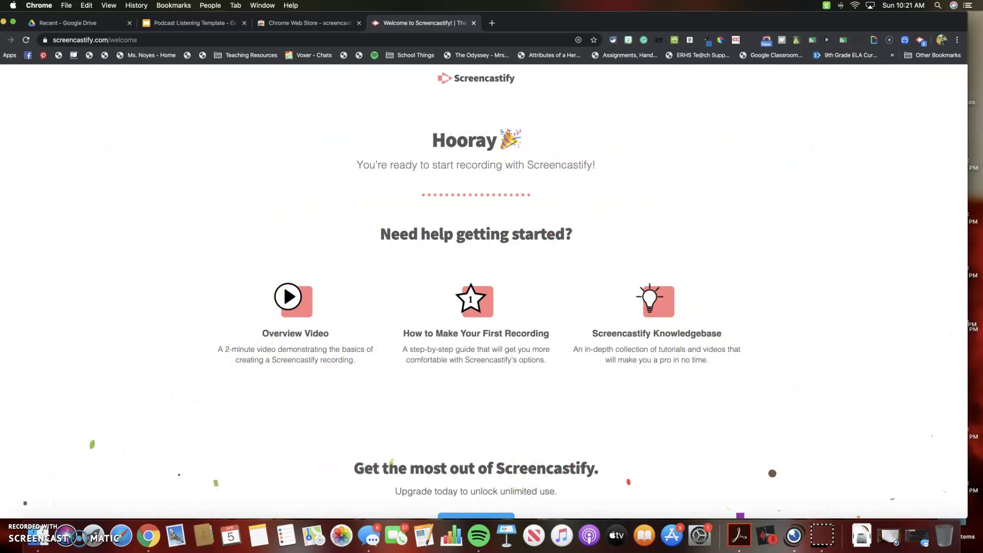
- Close the Screencastify welcome page and the Chrome Web Store, and open Screencastify's recording options over the Podcast Listening Template
left_click(474, 23)
left_click(360, 23)
left_click(360, 23)
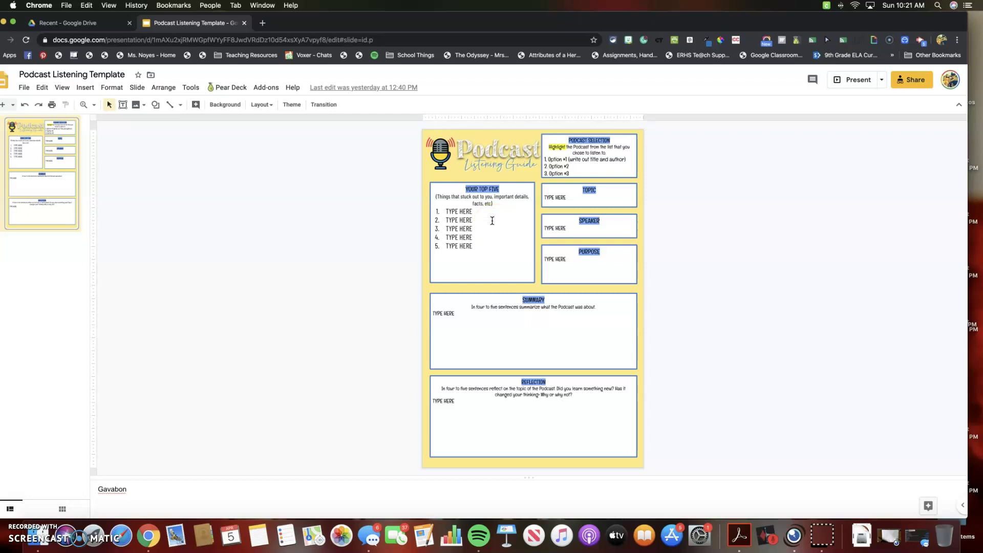
left_click(922, 41)
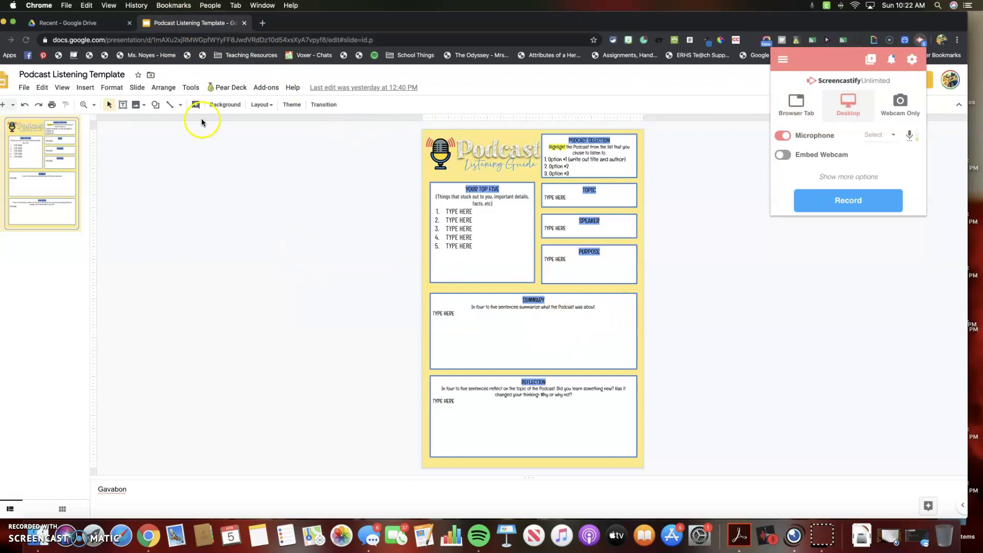
left_click(85, 23)
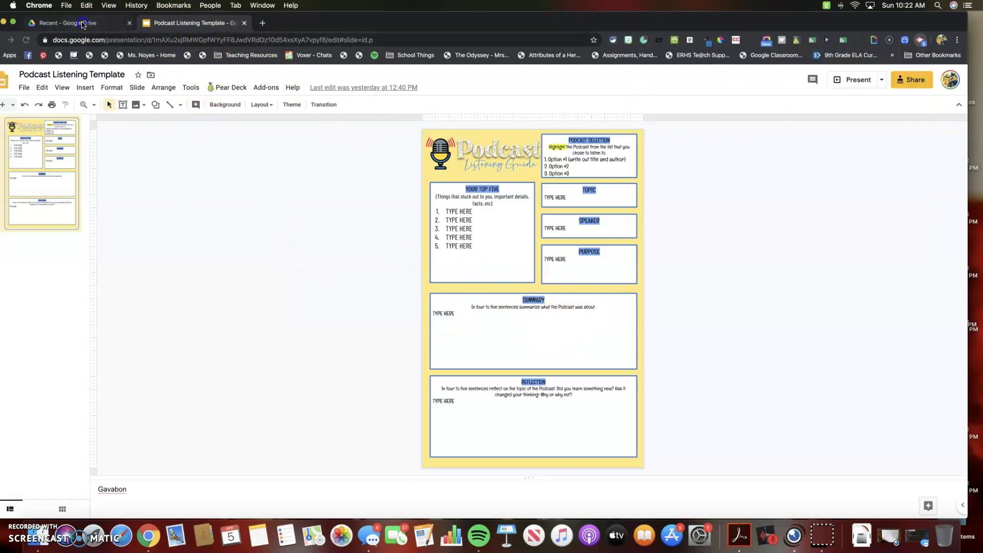
left_click(166, 24)
left_click(263, 23)
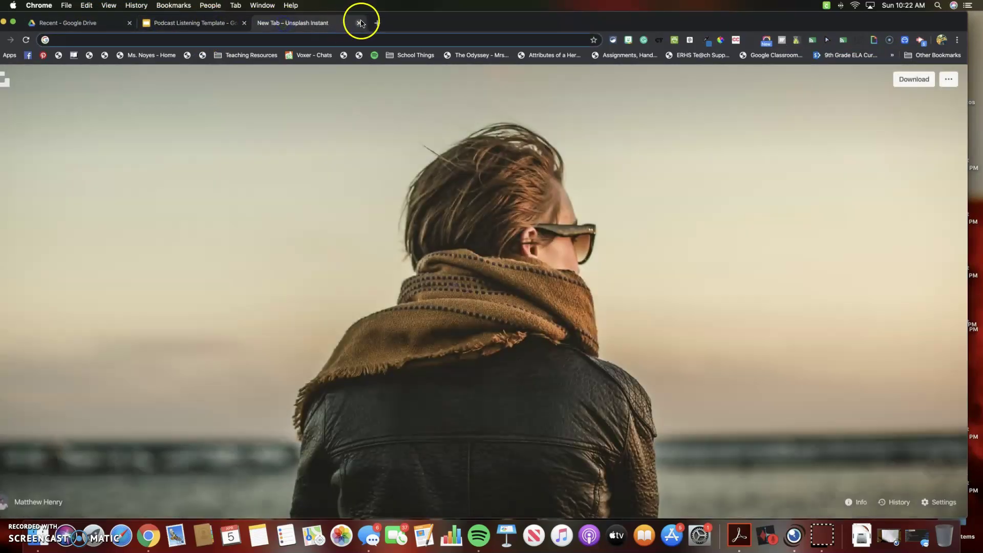
left_click(359, 22)
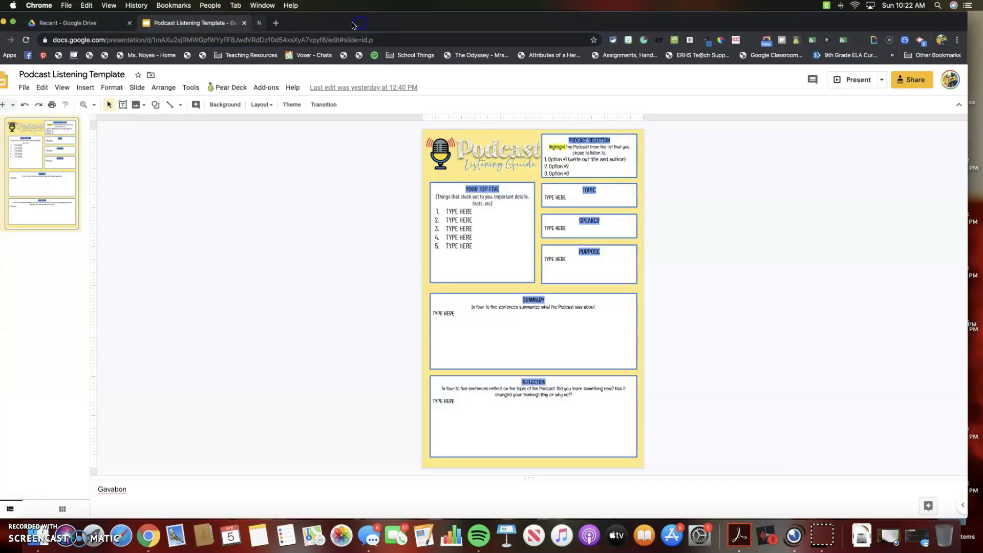
- Move the browser window fully onto the screen, keeping the Podcast Listening Template slide in view
left_click_drag(359, 23, 381, 31)
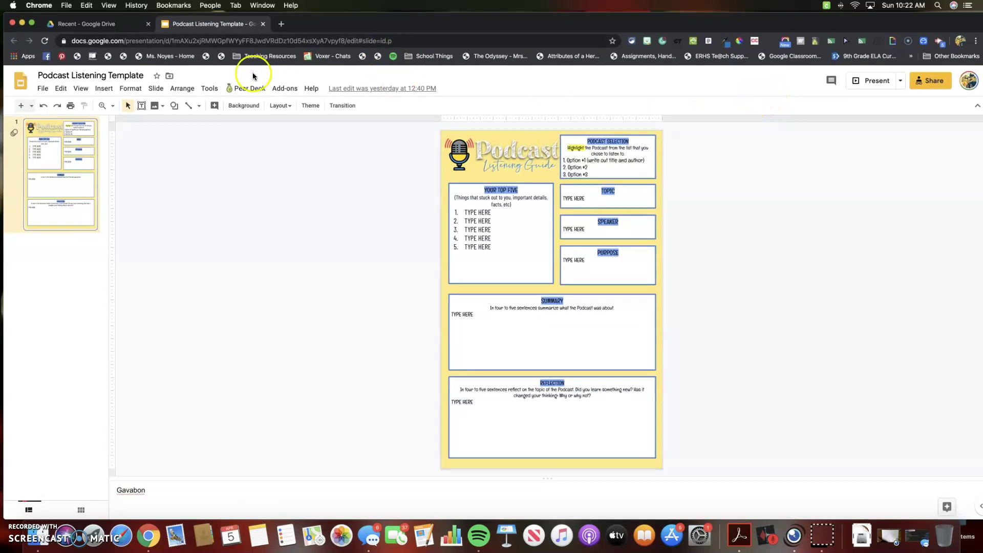
left_click(98, 24)
left_click(169, 25)
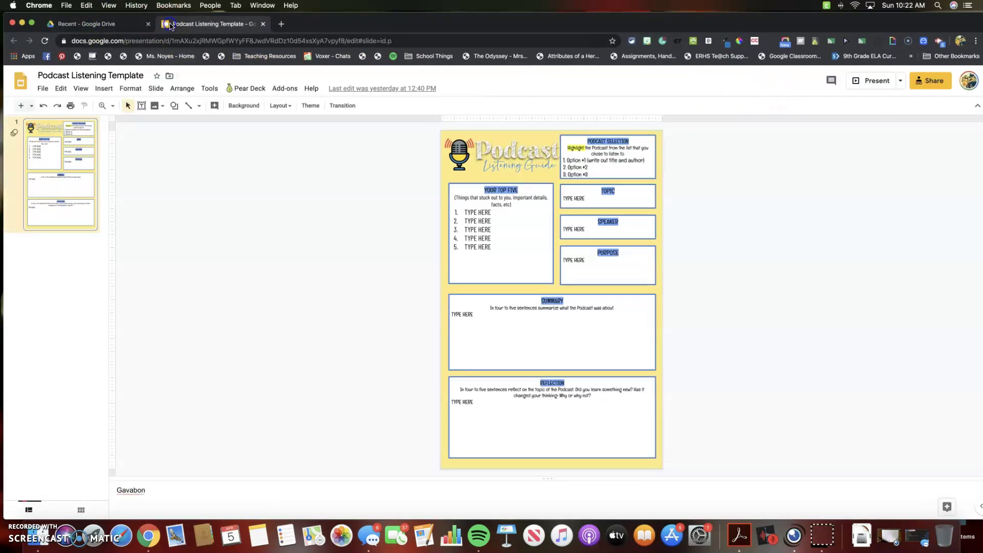